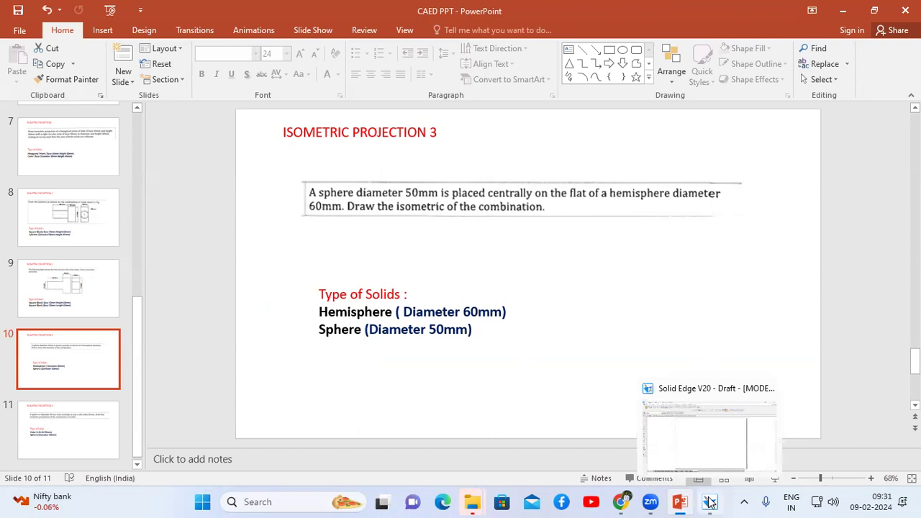
# Switch from PowerPoint's sphere-on-hemisphere slide to the Solid Edge draft window.
pyautogui.click(711, 460)
# Draw the rhombus's first 60 mm side at 30° with a 0.13 mm line width.
pyautogui.click(9, 131)
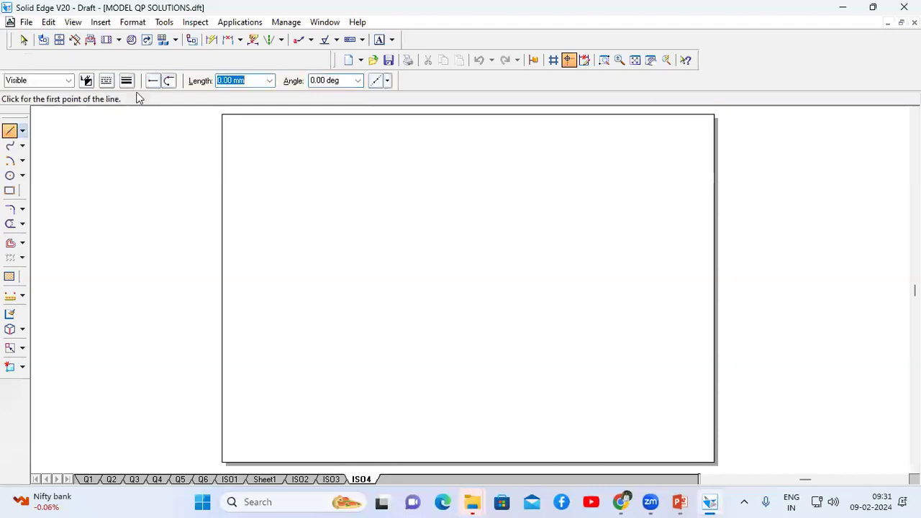
pyautogui.click(127, 81)
pyautogui.click(140, 100)
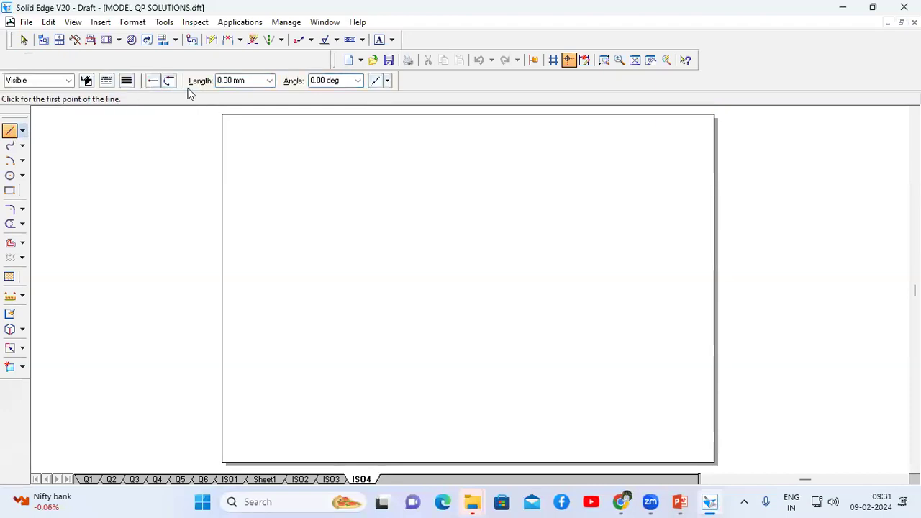
pyautogui.click(468, 333)
pyautogui.write('6')
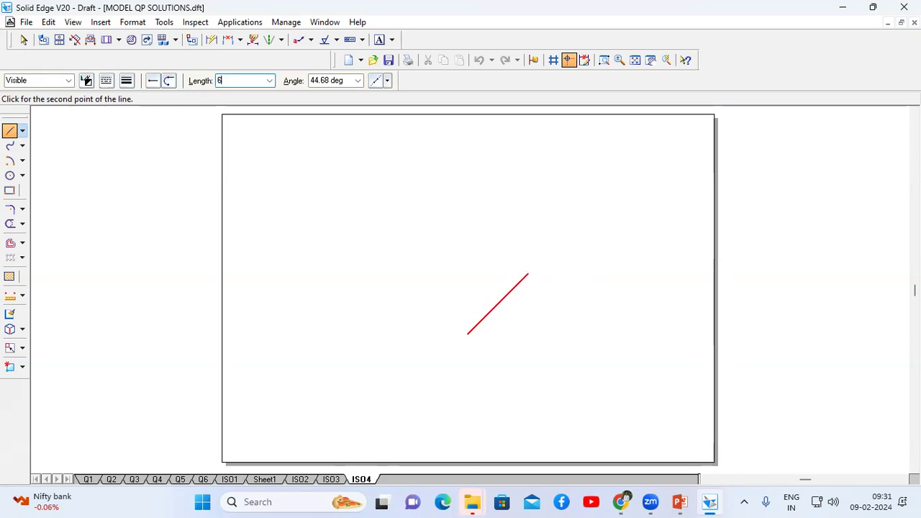
pyautogui.write('0')
pyautogui.press('Tab')
pyautogui.write('30')
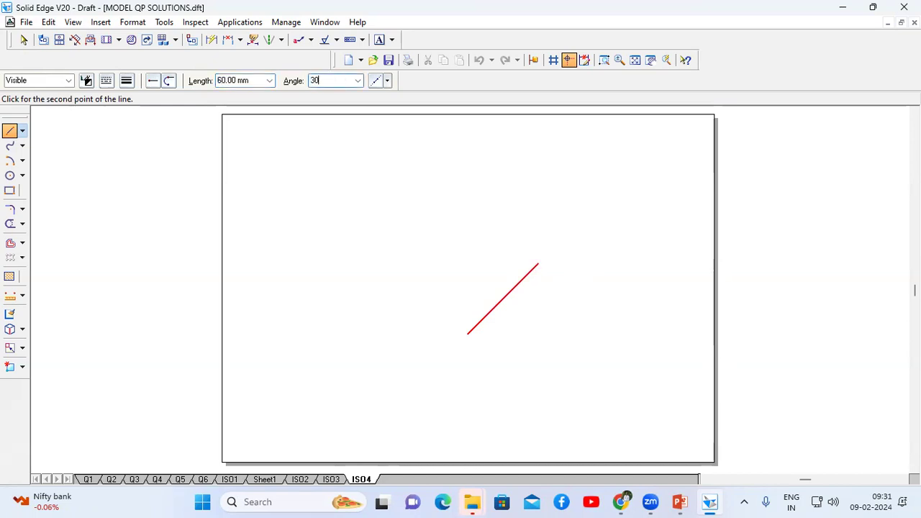
pyautogui.press('Return')
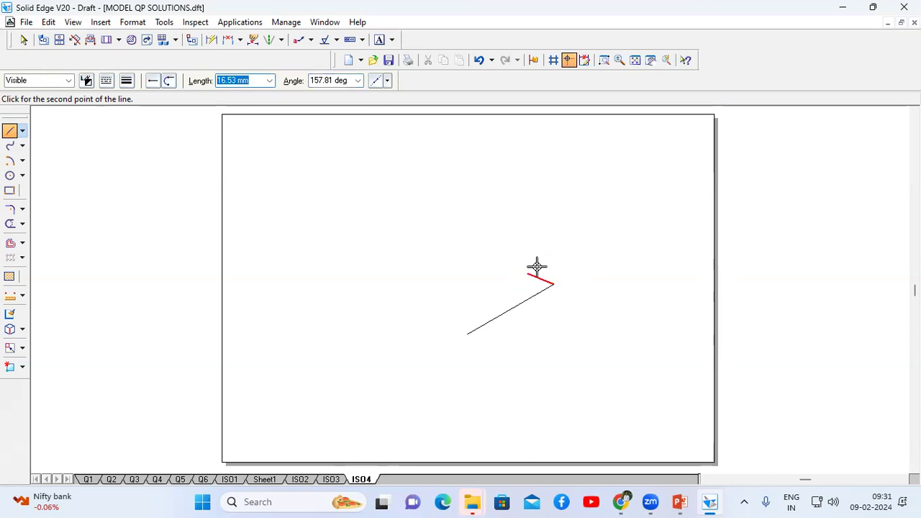
# Add the 60 mm sides at 150°, -150° and -30° to close the rhombus.
pyautogui.write('60')
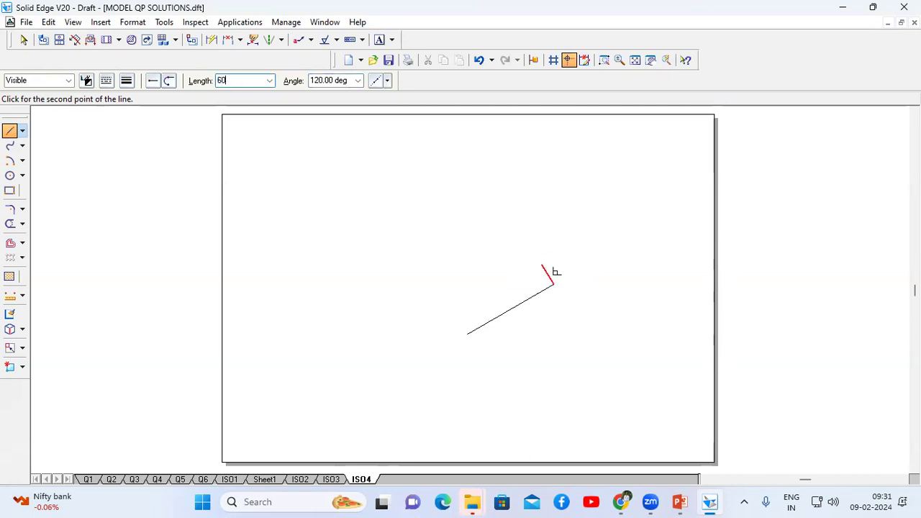
pyautogui.press('Tab')
pyautogui.write('1')
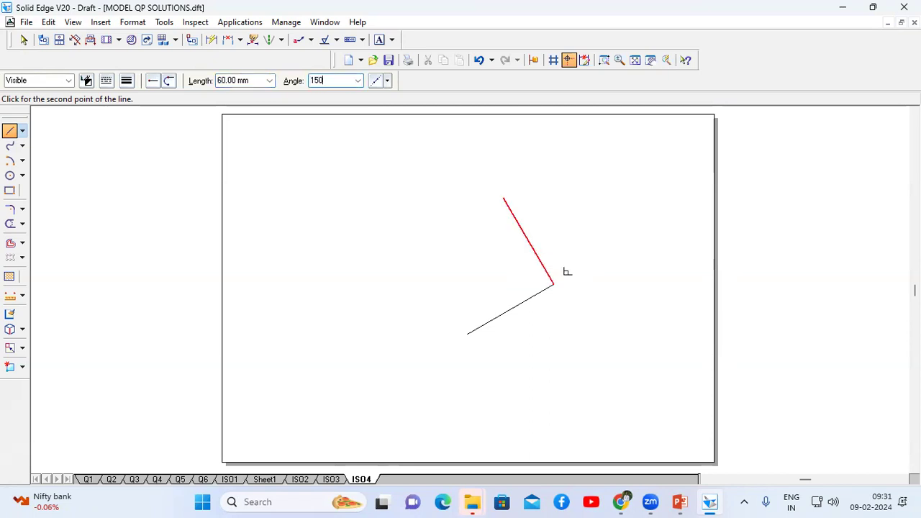
pyautogui.press('Return')
pyautogui.write('3')
pyautogui.press('BackSpace')
pyautogui.write('6')
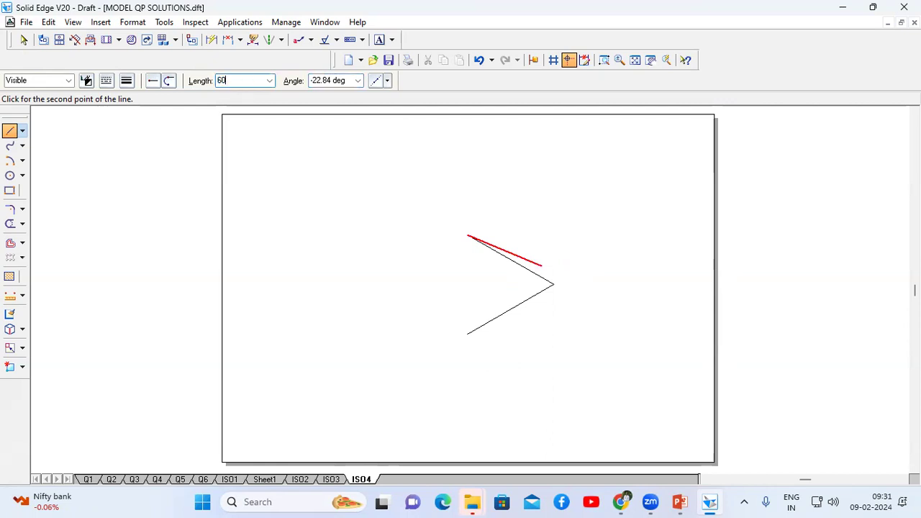
pyautogui.write('0')
pyautogui.press('Tab')
pyautogui.write('-1')
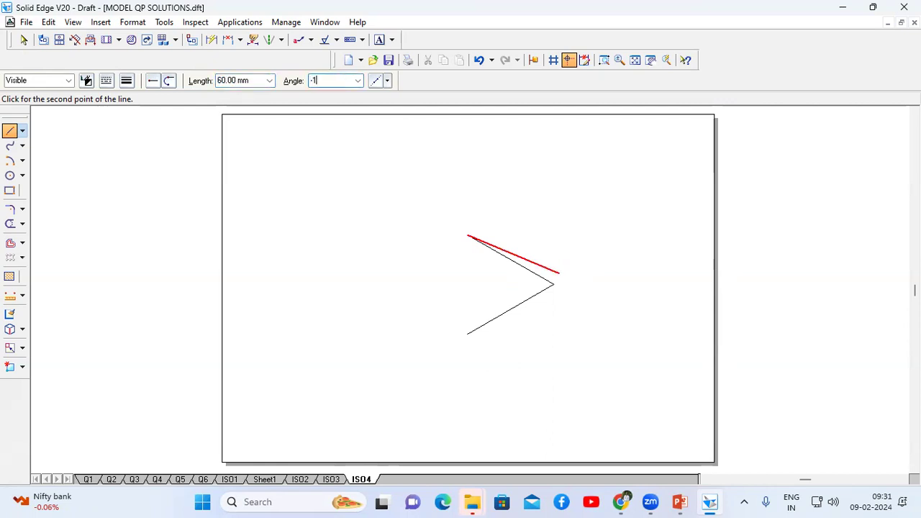
pyautogui.write('50')
pyautogui.press('Return')
pyautogui.write('60')
pyautogui.press('Tab')
pyautogui.write('-')
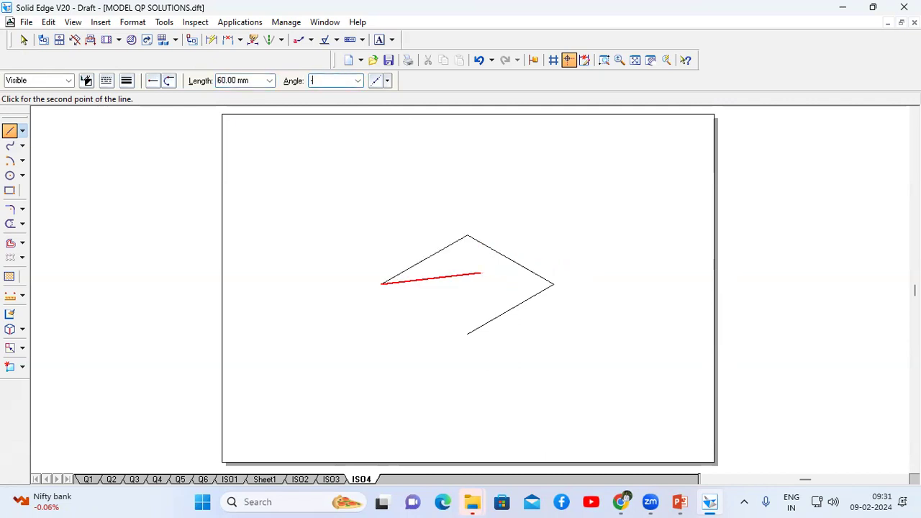
pyautogui.write('30')
pyautogui.press('Return')
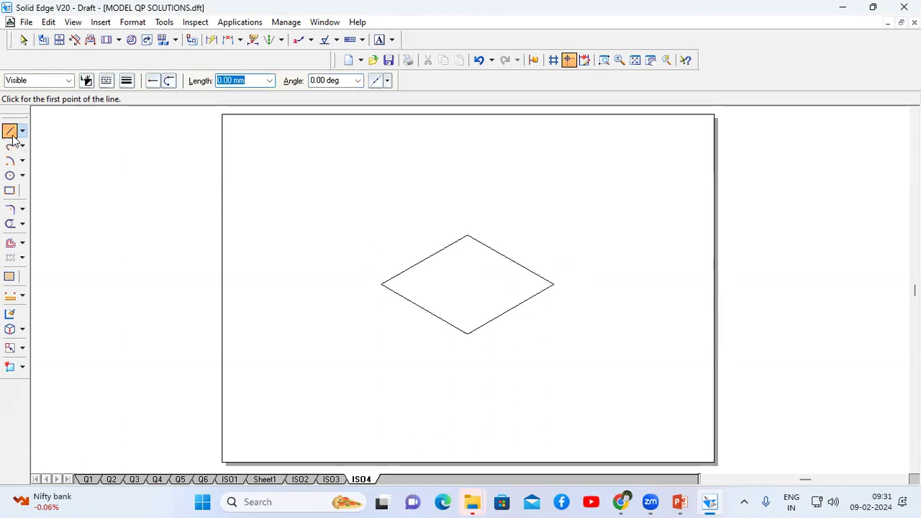
# Draw two lines from the bottom corner to the upper-left and upper-right side midpoints.
pyautogui.click(467, 333)
pyautogui.click(425, 248)
pyautogui.click(467, 333)
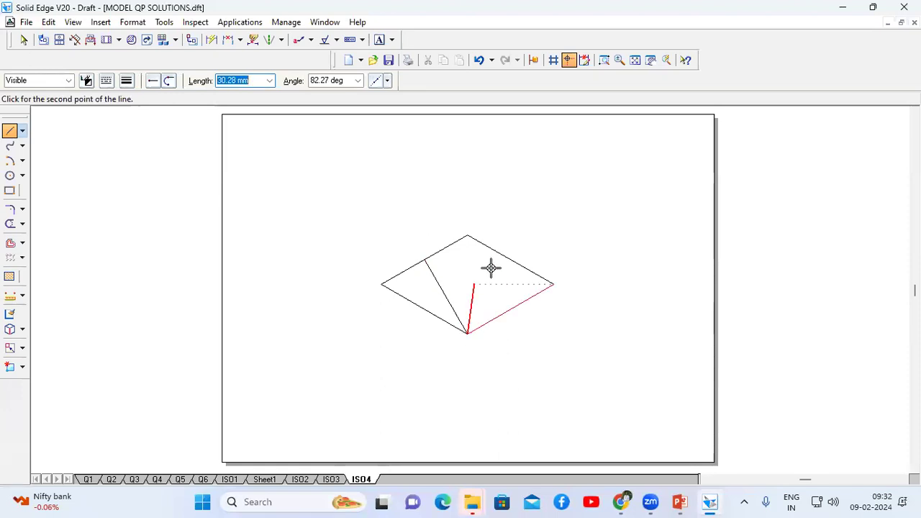
pyautogui.click(510, 260)
pyautogui.rightClick(520, 226)
# Draw two lines from the top corner to the lower-left and lower-right side midpoints.
pyautogui.click(467, 236)
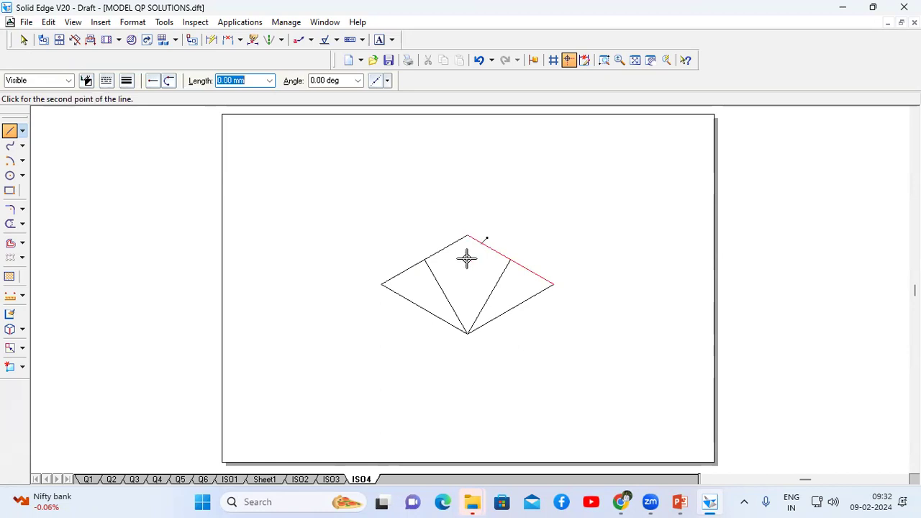
pyautogui.click(426, 310)
pyautogui.rightClick(513, 217)
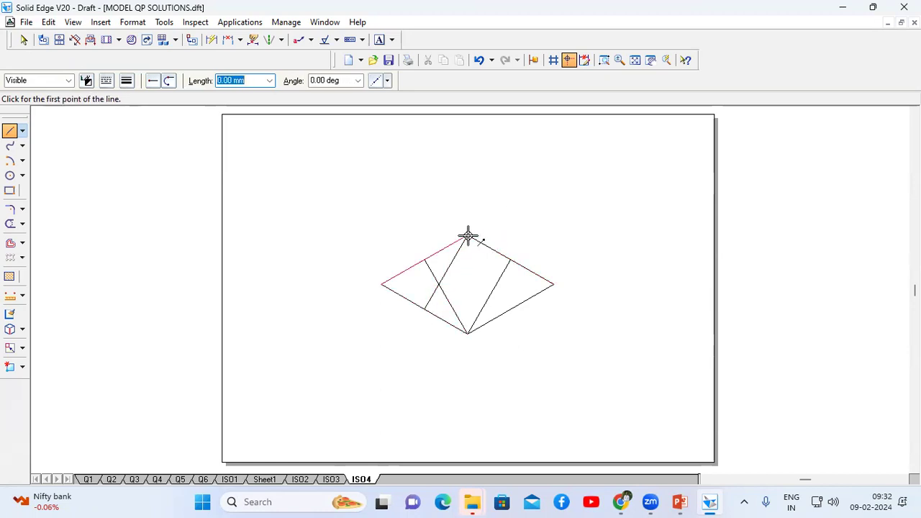
pyautogui.click(468, 236)
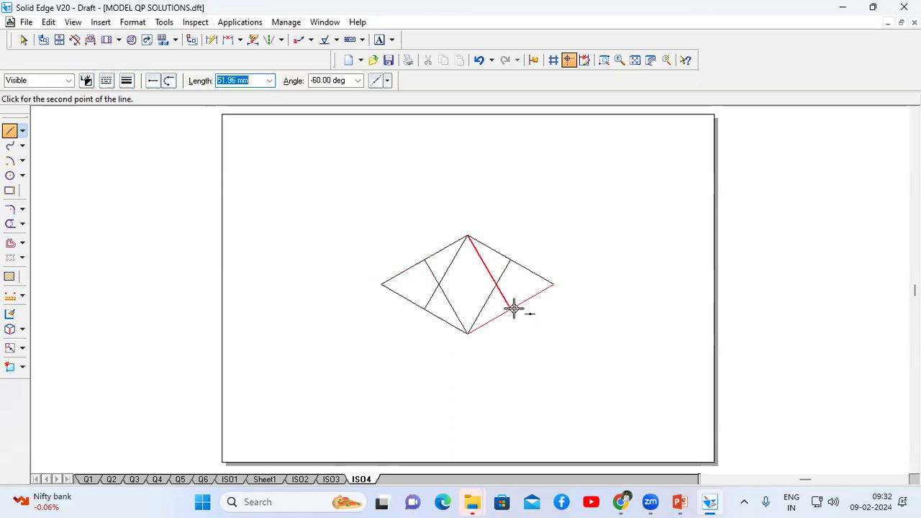
pyautogui.click(511, 309)
pyautogui.rightClick(535, 317)
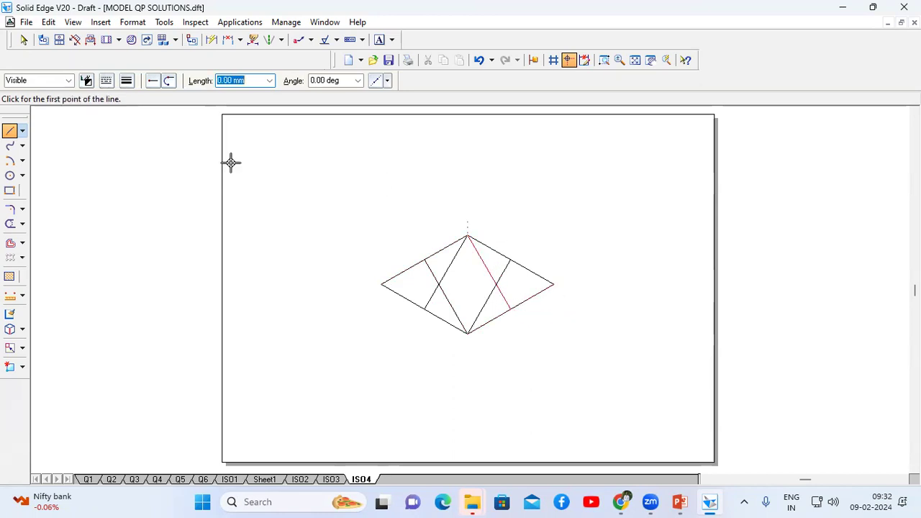
pyautogui.click(22, 161)
pyautogui.click(66, 194)
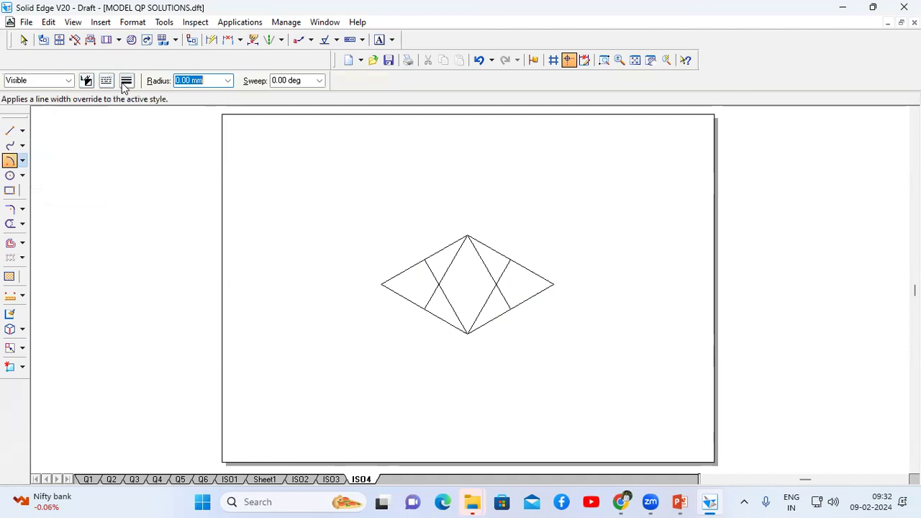
# Draw the upper arc centred on the bottom corner between the upper side midpoints.
pyautogui.click(126, 80)
pyautogui.click(143, 133)
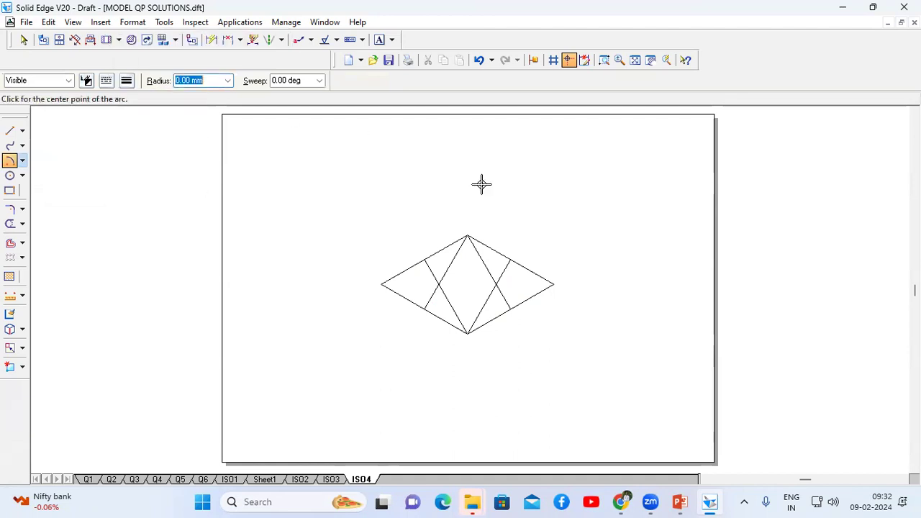
pyautogui.click(468, 333)
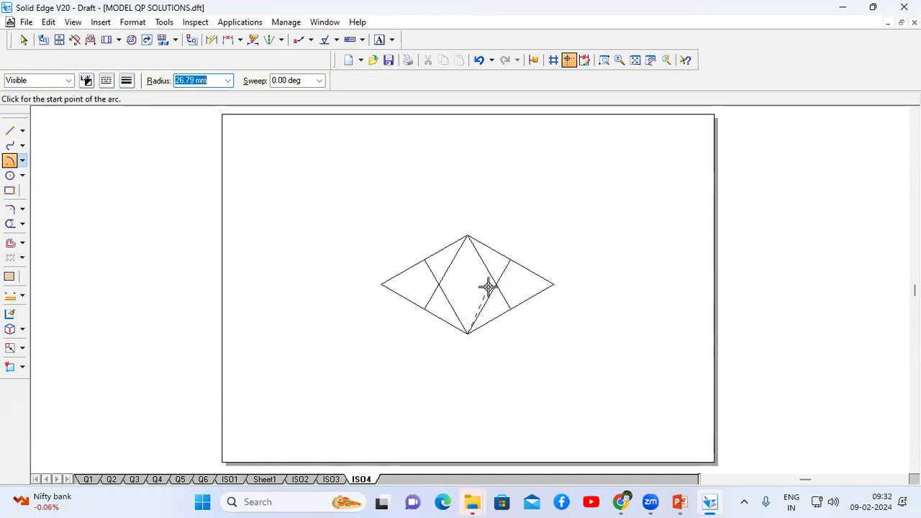
pyautogui.click(510, 259)
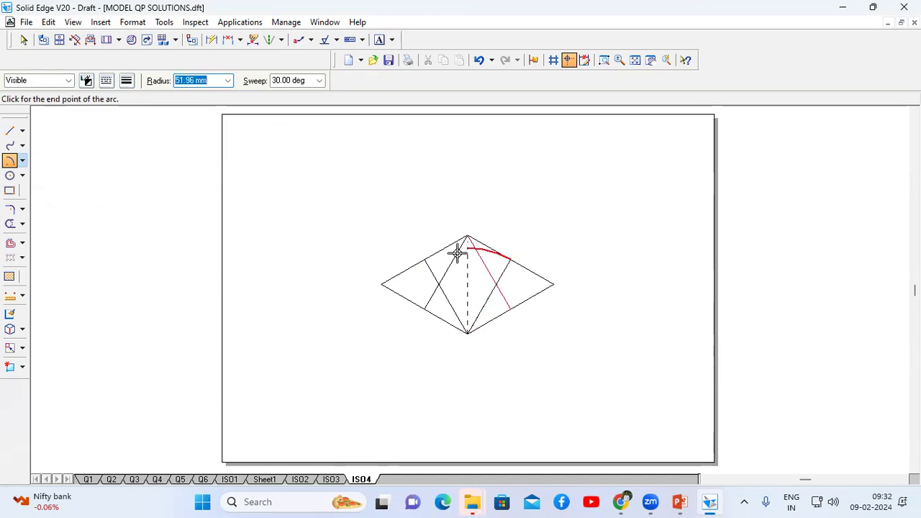
pyautogui.click(428, 263)
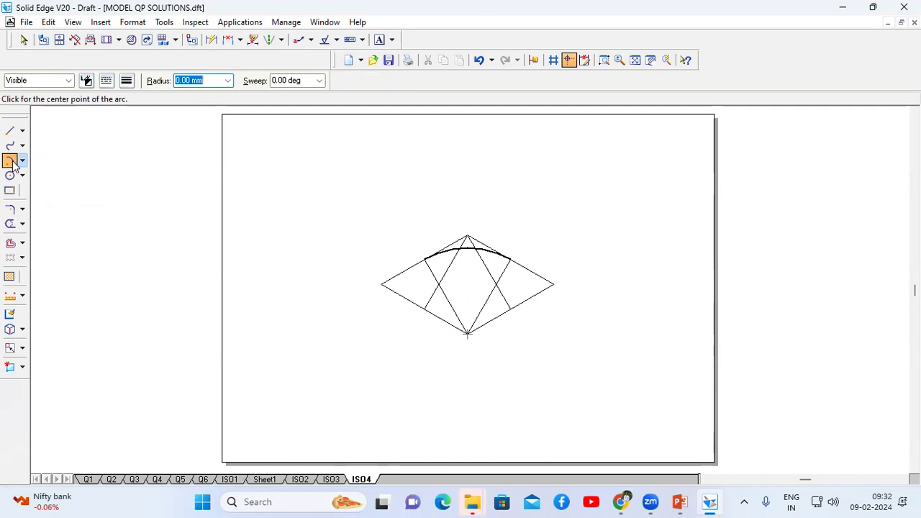
# Add the lower arc centred on the top corner and the left arc at the left line crossing.
pyautogui.click(467, 235)
pyautogui.click(440, 315)
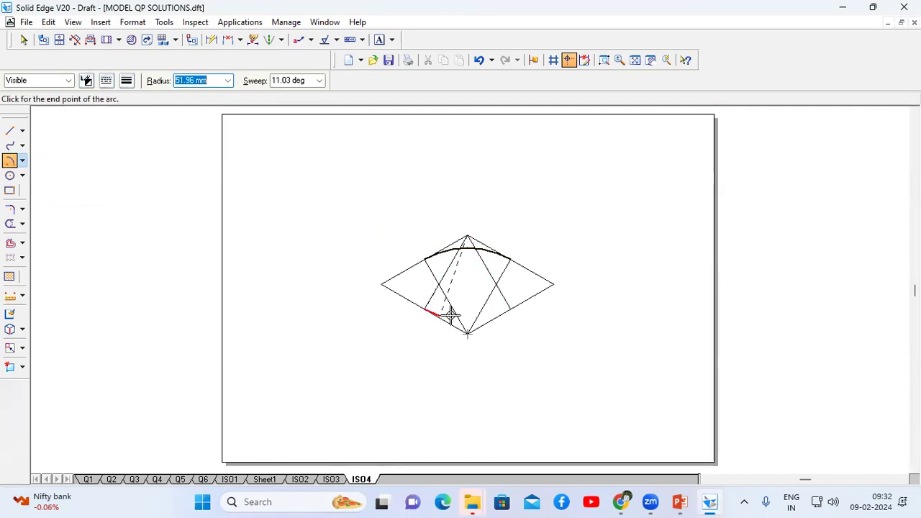
pyautogui.click(508, 307)
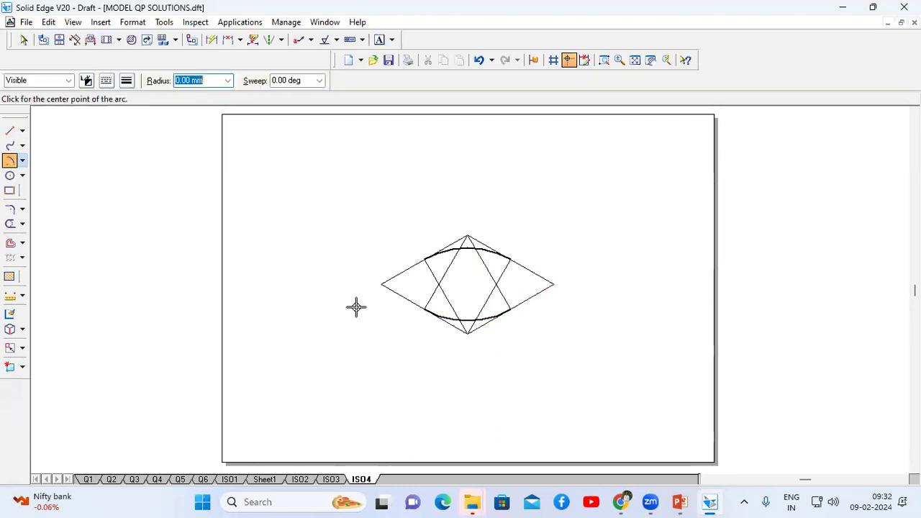
pyautogui.click(439, 287)
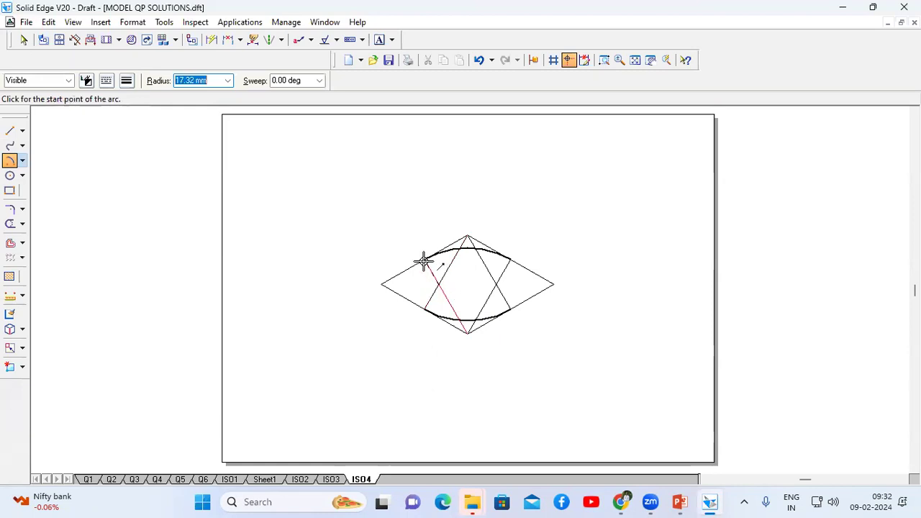
pyautogui.click(422, 261)
pyautogui.click(427, 310)
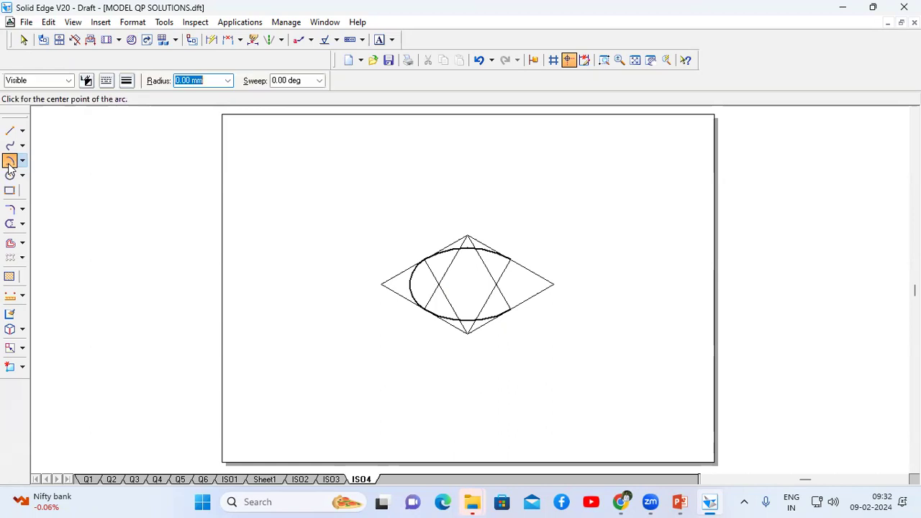
# Close the ellipse with a right arc centred at the right line crossing.
pyautogui.click(497, 286)
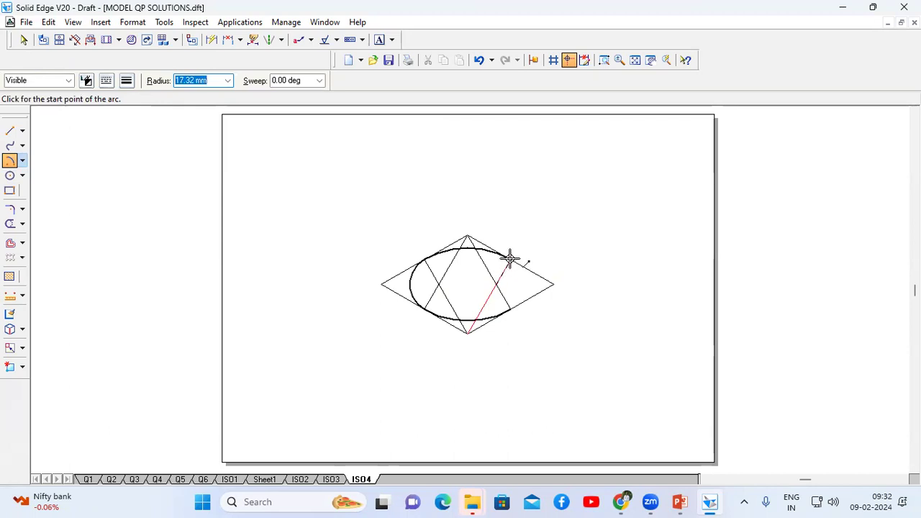
pyautogui.click(510, 258)
pyautogui.click(514, 310)
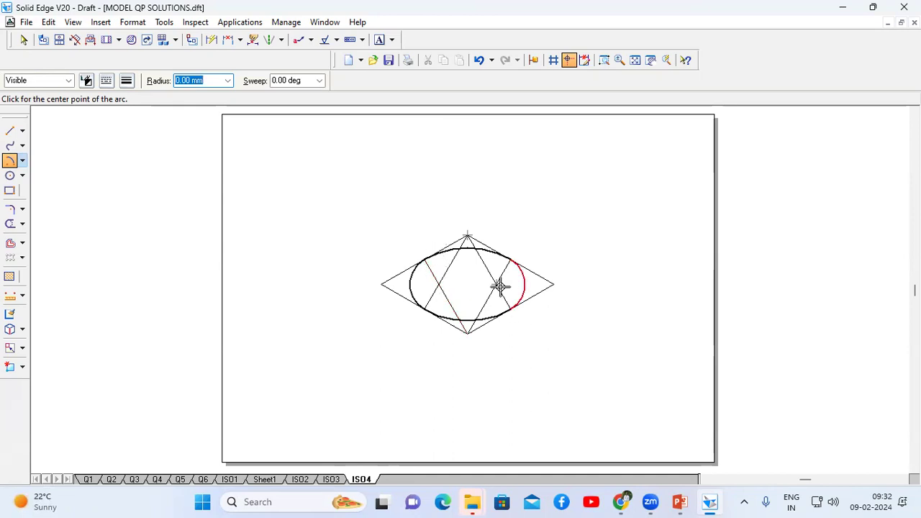
# Start a 34.64 mm arc centred at the ellipse centre from its left end.
pyautogui.click(10, 160)
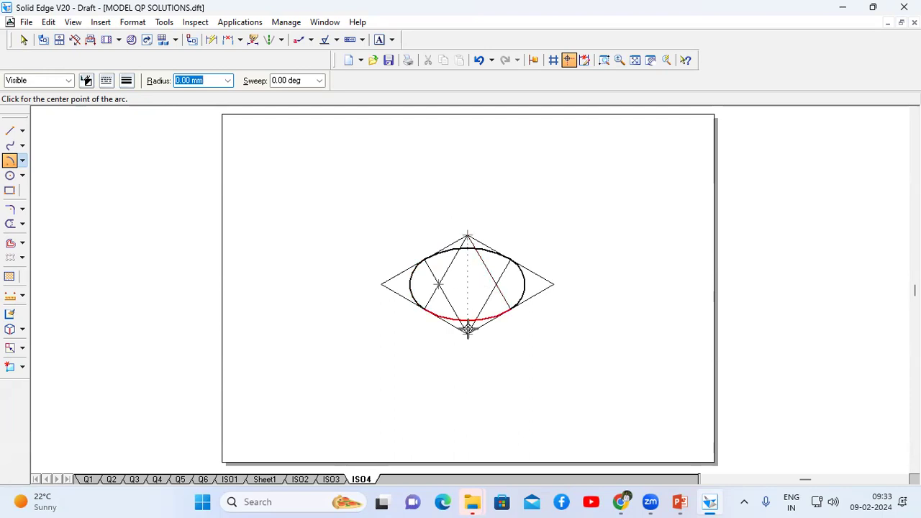
pyautogui.click(468, 283)
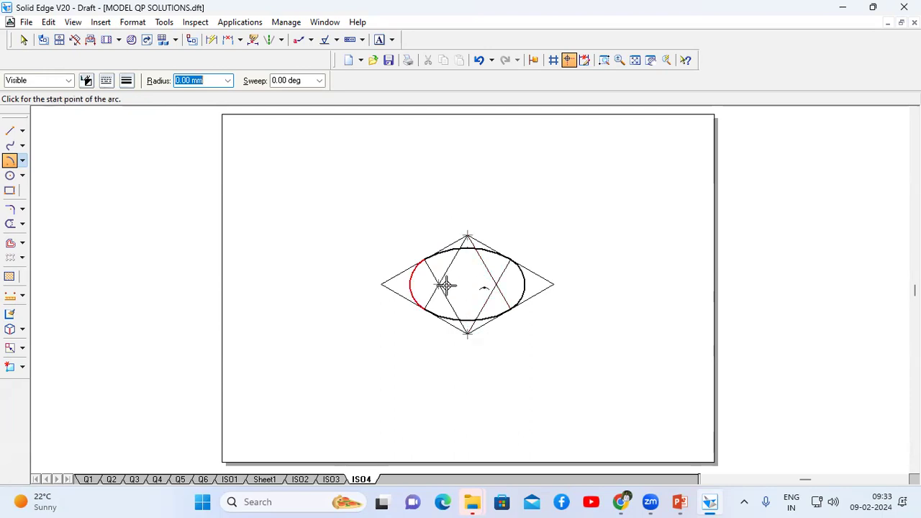
pyautogui.click(409, 284)
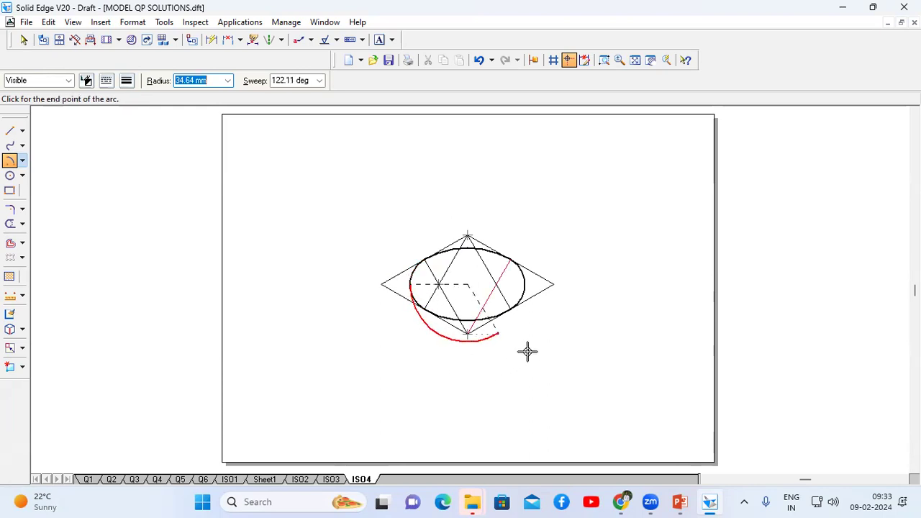
# Finish the hemisphere's lower arc beneath the ellipse and fence-select the whole drawing.
pyautogui.click(546, 284)
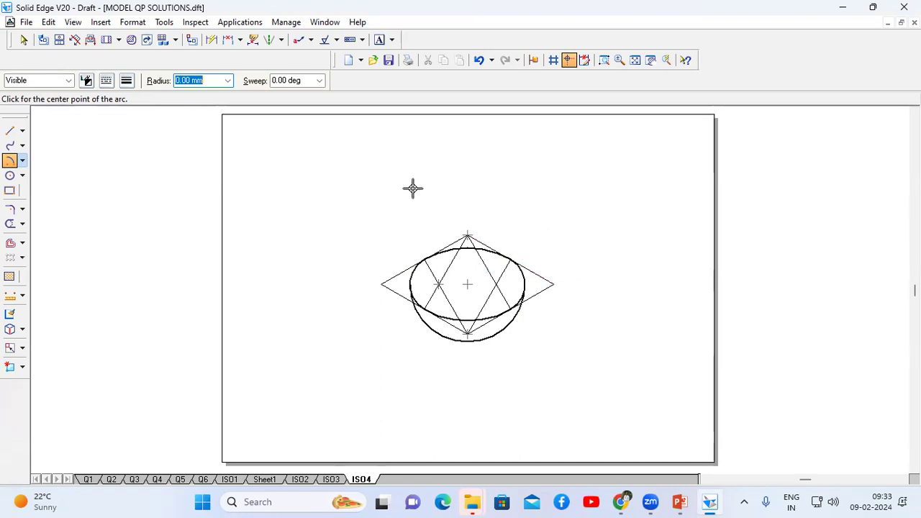
pyautogui.click(22, 41)
pyautogui.moveTo(341, 205); pyautogui.dragTo(611, 387)
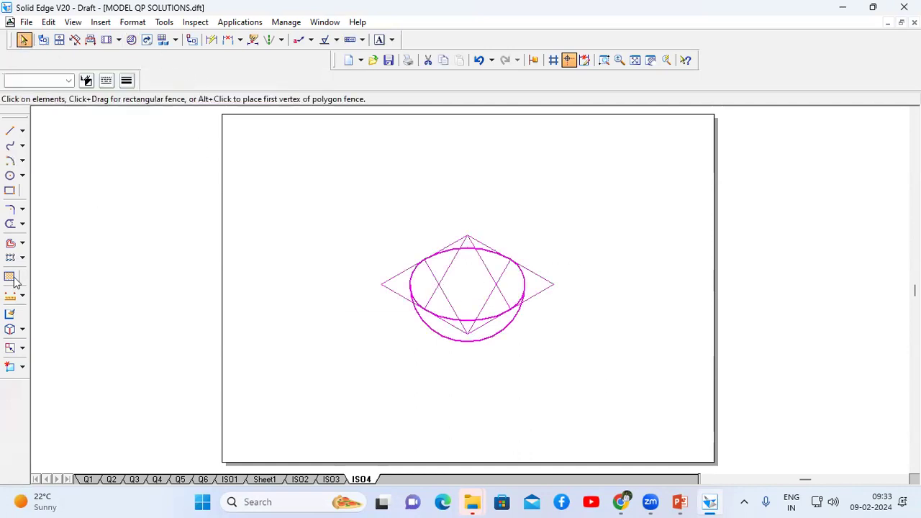
# Scale the selected hemisphere construction by the 0.82 isometric factor.
pyautogui.click(9, 348)
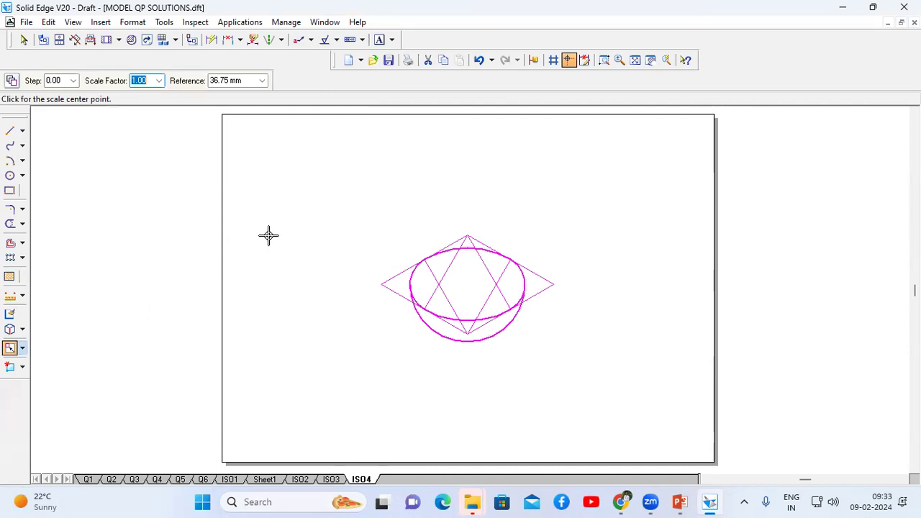
pyautogui.write('0')
pyautogui.press('Tab')
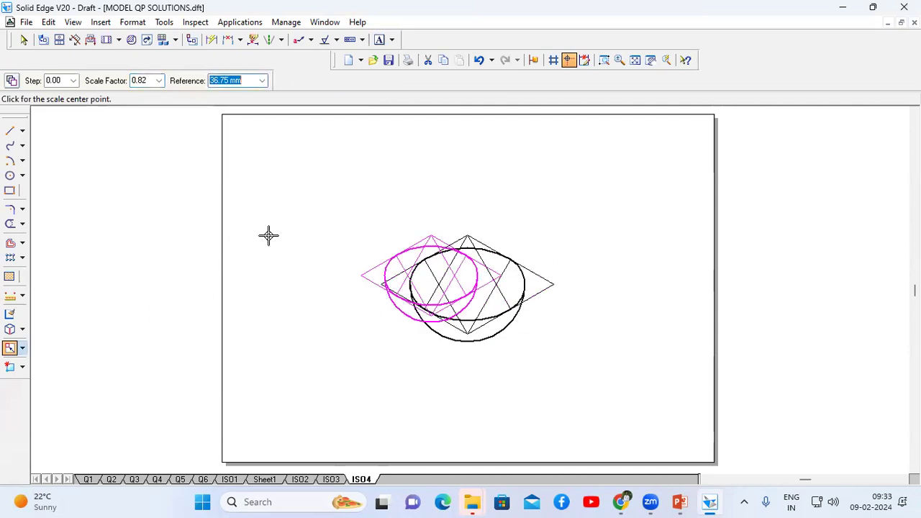
pyautogui.click(473, 363)
pyautogui.press('Escape')
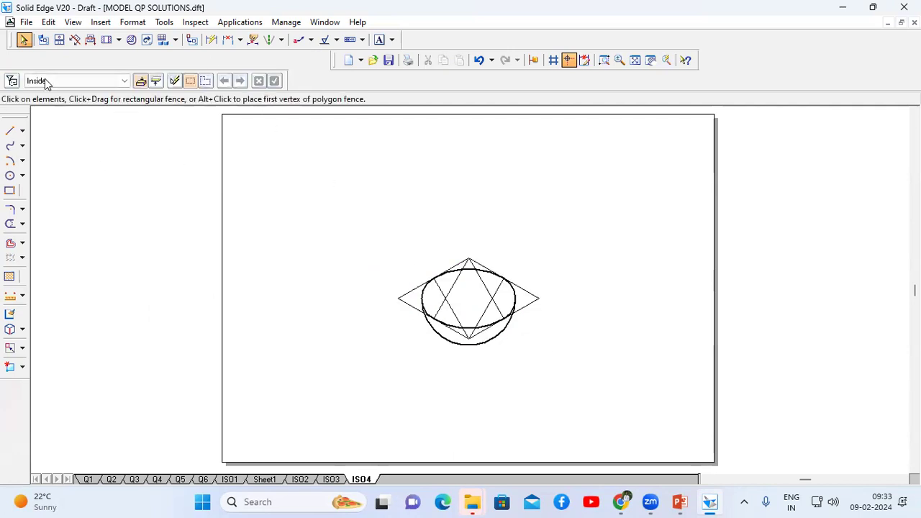
# Zoom in around the scaled bowl and recheck the problem statement slide in PowerPoint.
pyautogui.click(604, 60)
pyautogui.moveTo(366, 235); pyautogui.dragTo(578, 370)
pyautogui.press('Escape')
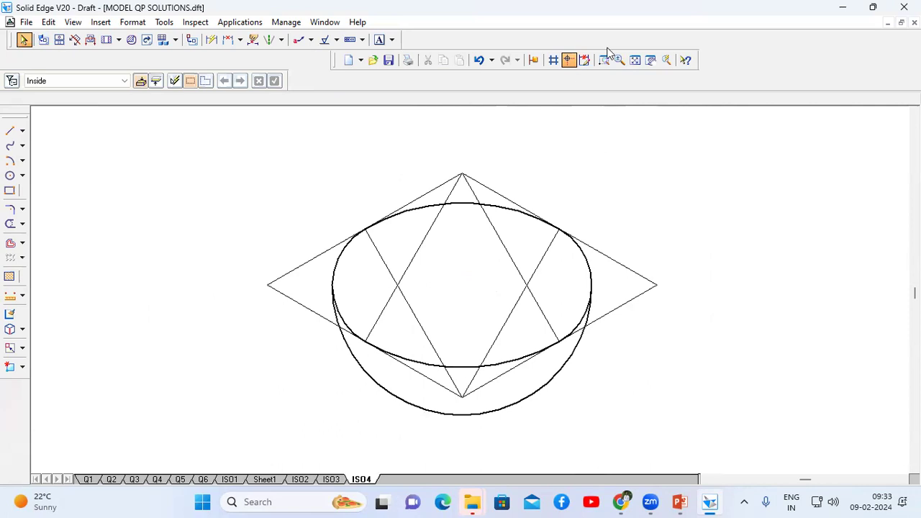
pyautogui.click(635, 60)
pyautogui.click(604, 60)
pyautogui.moveTo(379, 229); pyautogui.dragTo(570, 380)
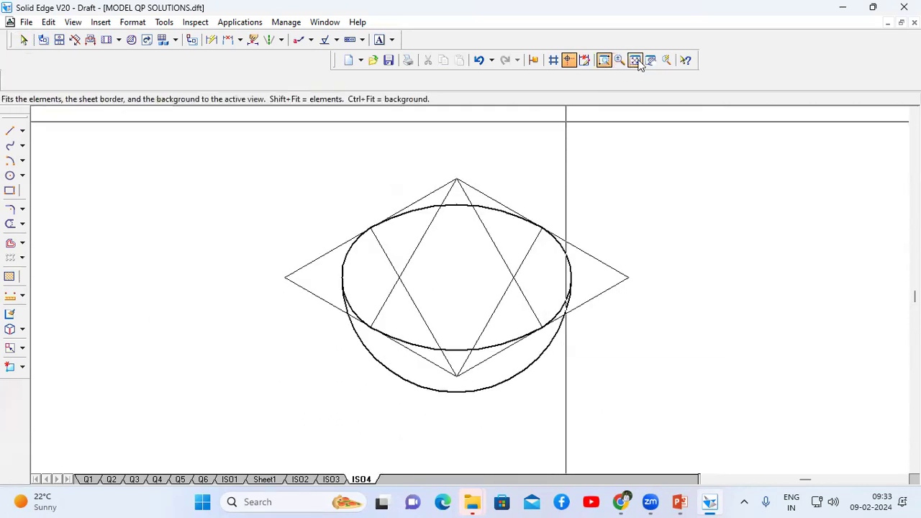
pyautogui.click(635, 60)
pyautogui.click(604, 60)
pyautogui.moveTo(370, 187); pyautogui.dragTo(588, 385)
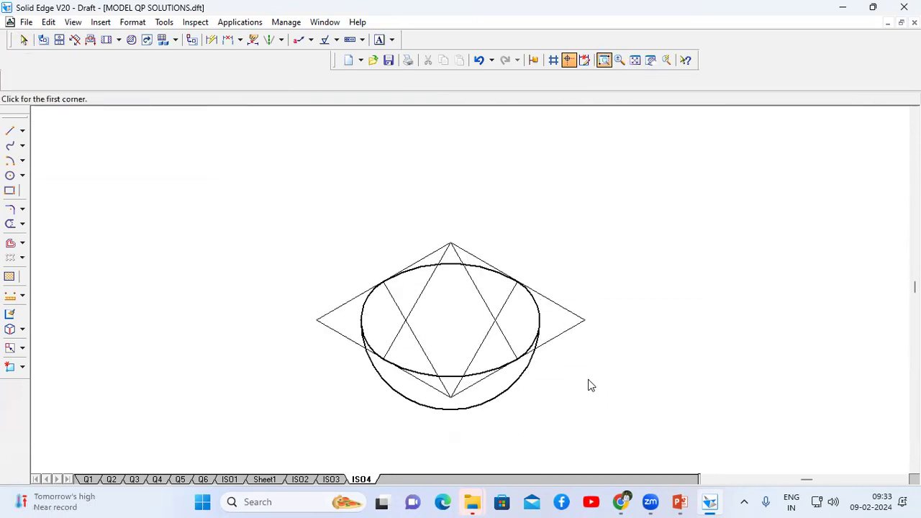
pyautogui.click(680, 502)
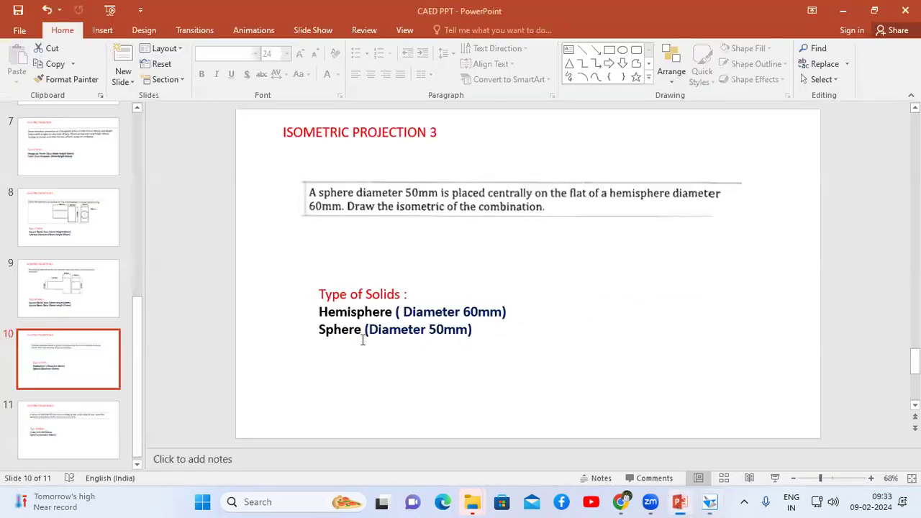
pyautogui.click(709, 502)
pyautogui.click(10, 130)
# Draw a 0.13 mm wide, 25 mm vertical line at 90° up from the ellipse centre.
pyautogui.click(127, 81)
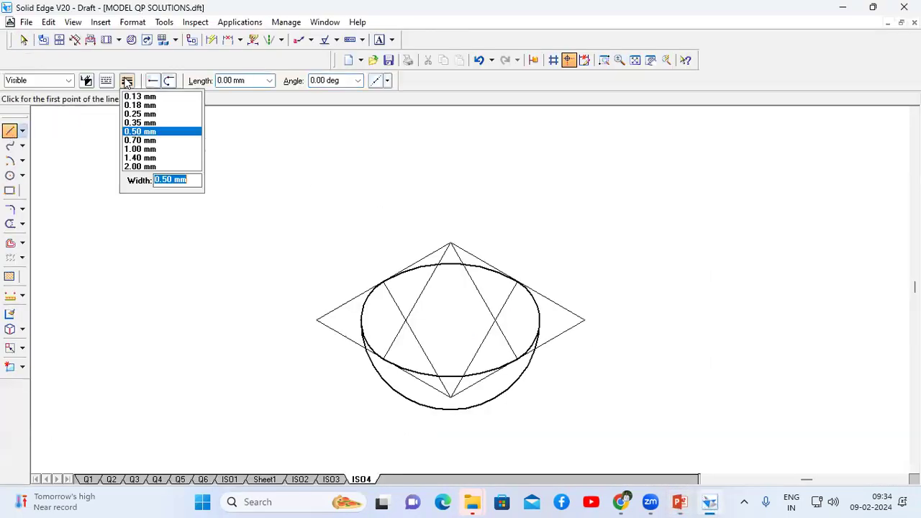
pyautogui.click(139, 97)
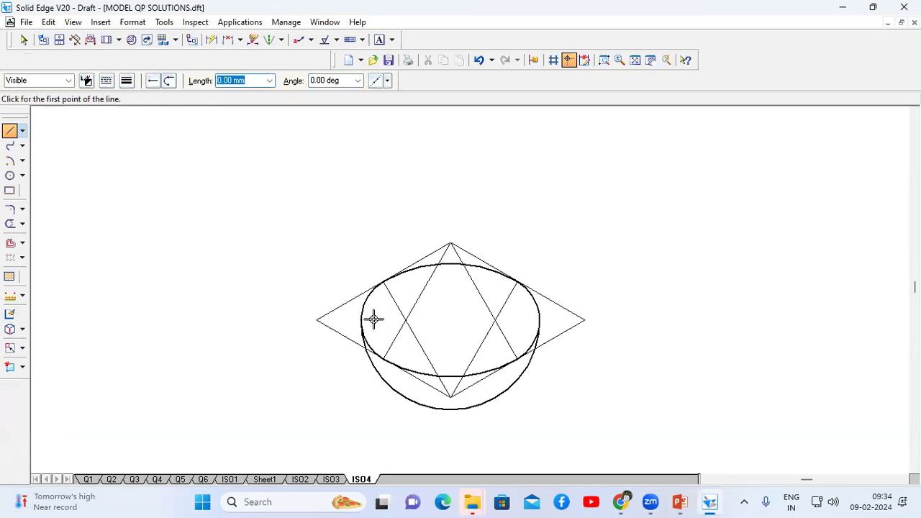
pyautogui.click(451, 320)
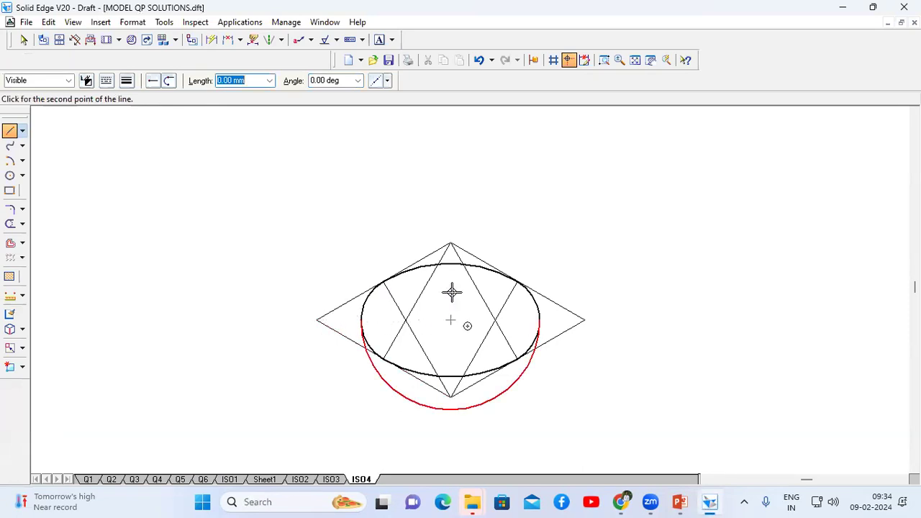
pyautogui.write('25')
pyautogui.press('Tab')
pyautogui.click(454, 216)
pyautogui.rightClick(401, 245)
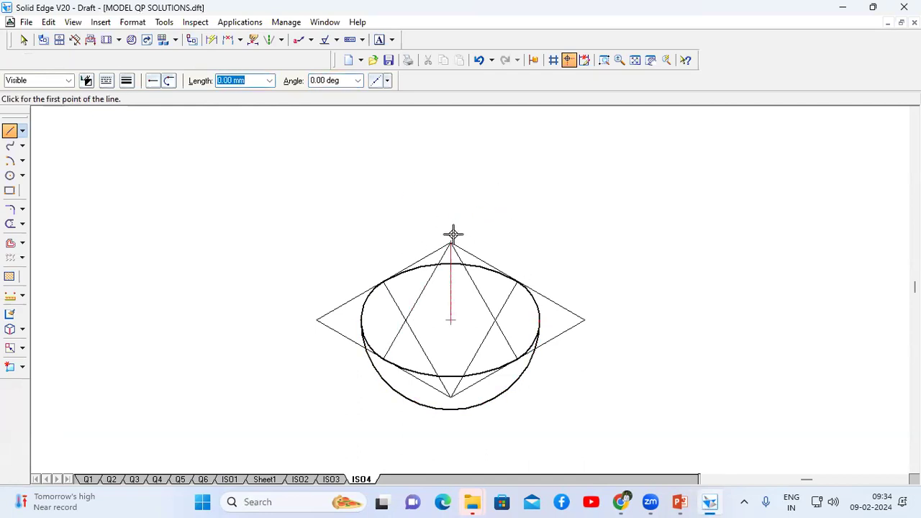
# Draw a 50 mm diameter circle centred at the top of the vertical line.
pyautogui.click(10, 176)
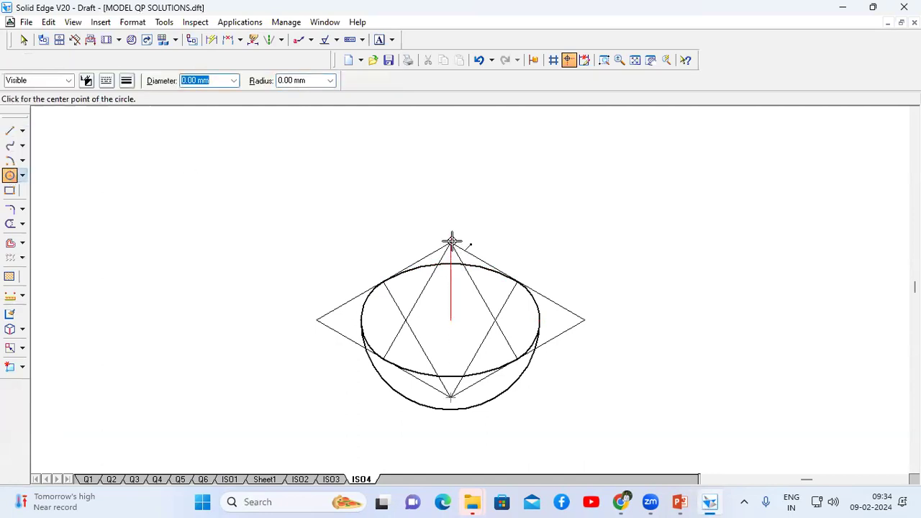
pyautogui.click(451, 241)
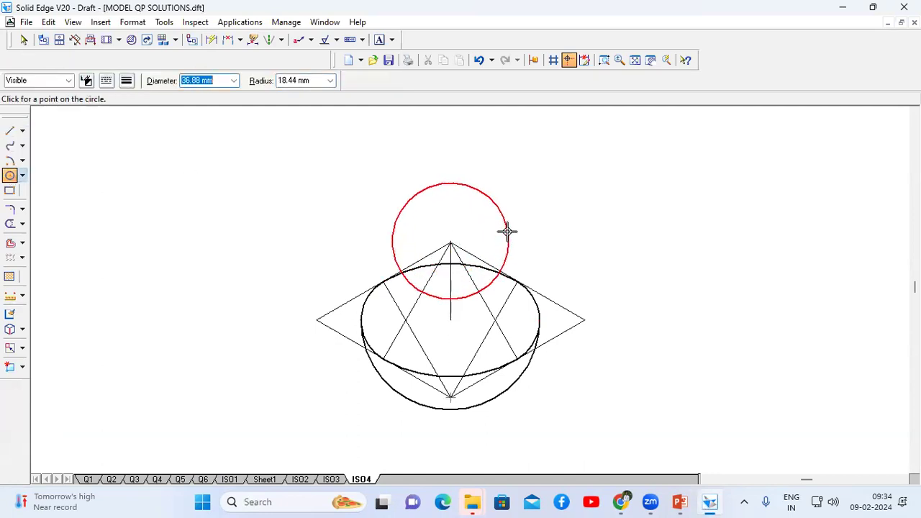
pyautogui.write('50')
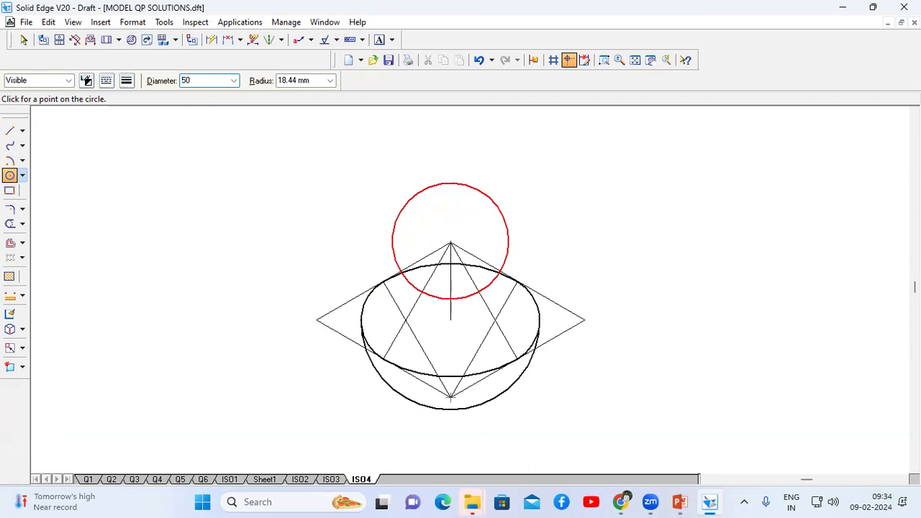
pyautogui.press('Return')
pyautogui.click(126, 80)
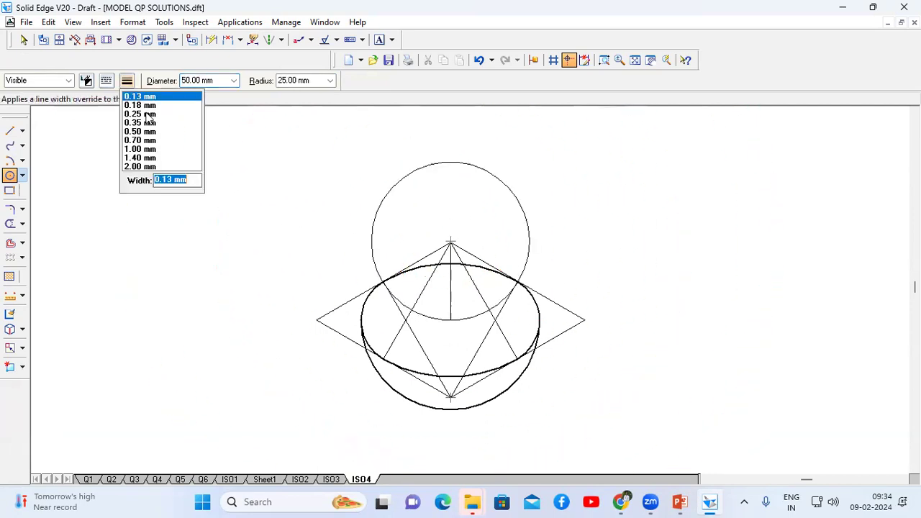
pyautogui.click(142, 132)
pyautogui.rightClick(664, 211)
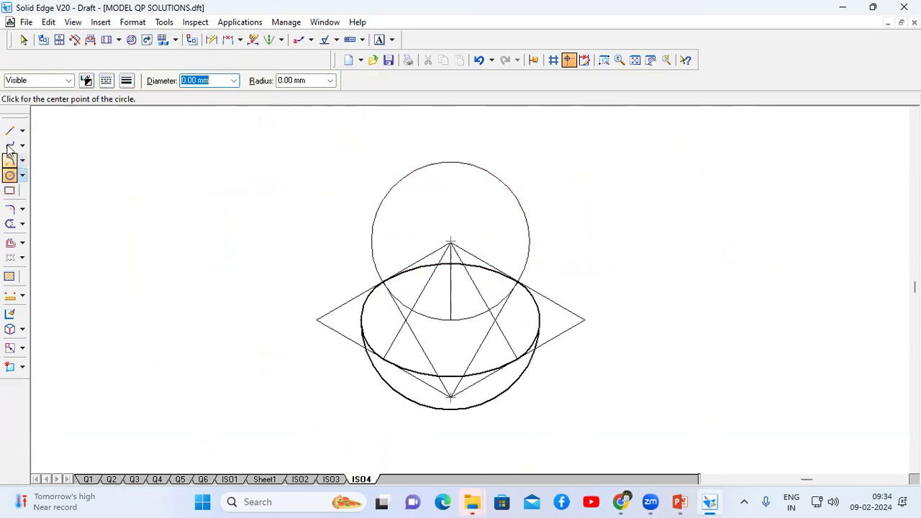
# Give the 50 mm circle a 0.50 mm line width.
pyautogui.click(24, 40)
pyautogui.click(504, 193)
pyautogui.click(128, 82)
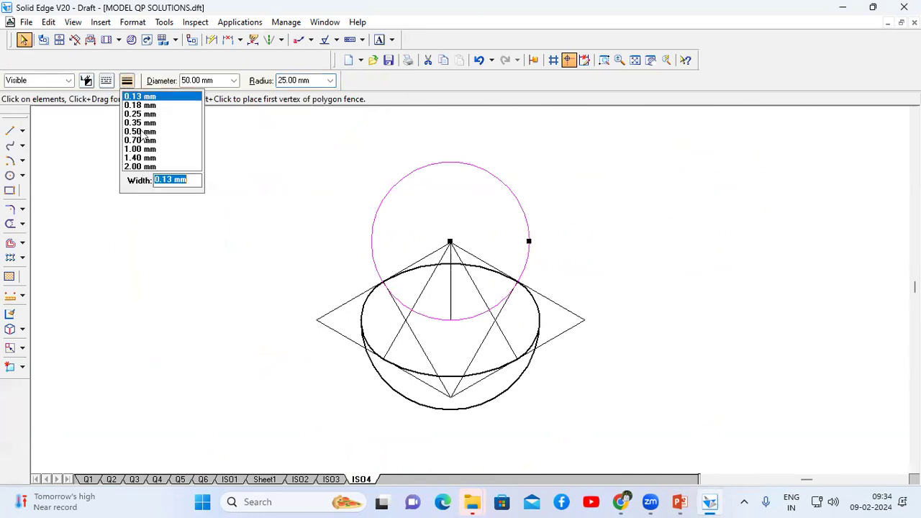
pyautogui.click(146, 134)
pyautogui.click(391, 210)
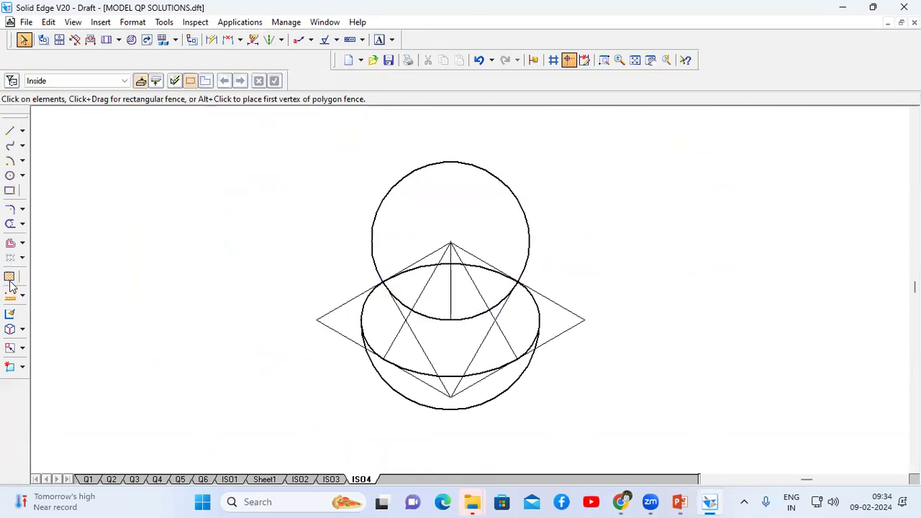
# Add a Φ50 diameter dimension to the sphere and trim the cone lines inside it.
pyautogui.click(210, 40)
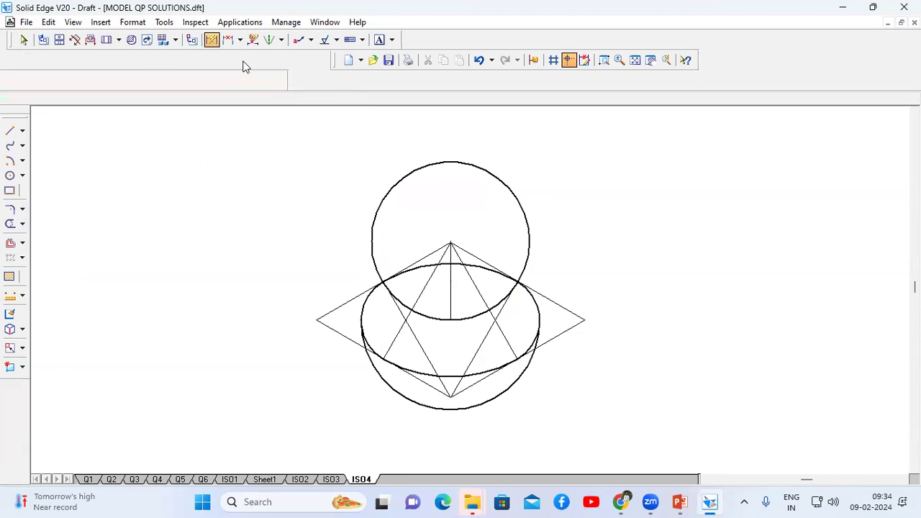
pyautogui.click(502, 181)
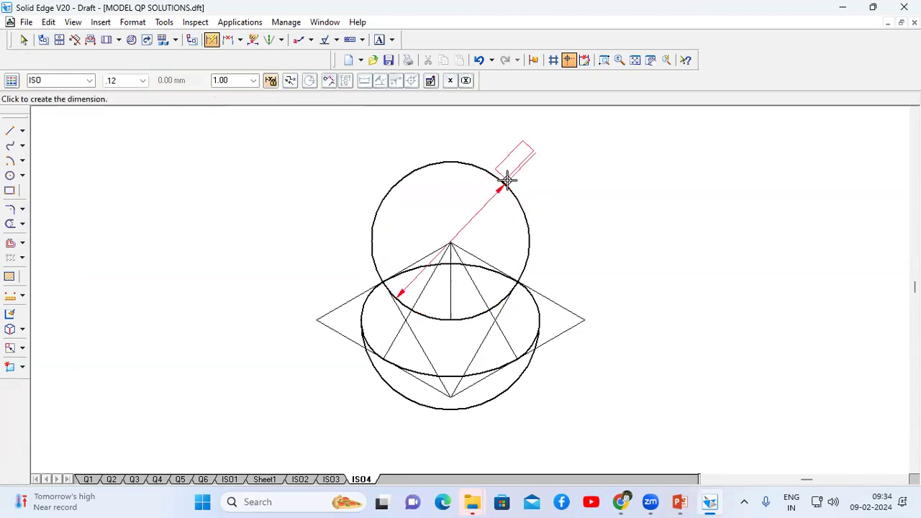
pyautogui.click(611, 193)
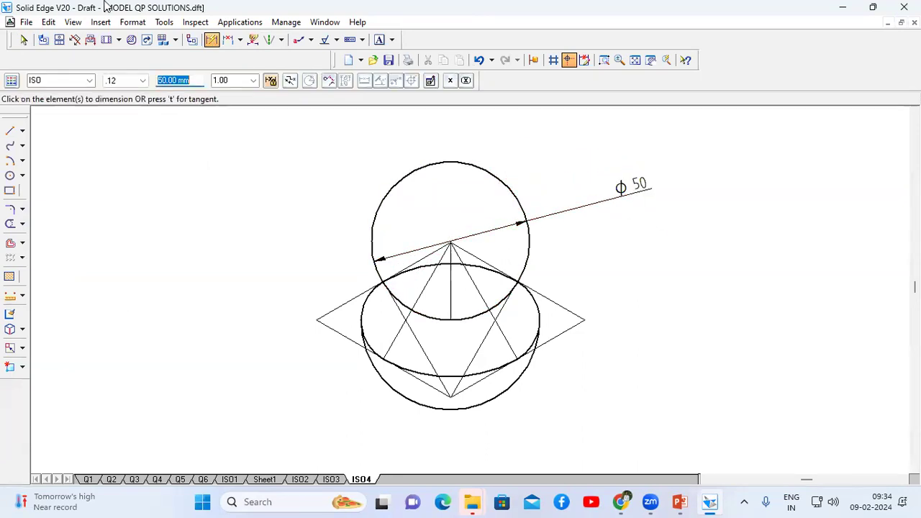
pyautogui.click(10, 223)
pyautogui.moveTo(430, 257)
pyautogui.mouseDown()
pyautogui.moveTo(412, 273)
pyautogui.moveTo(441, 293)
pyautogui.moveTo(483, 282)
pyautogui.moveTo(489, 262)
pyautogui.moveTo(445, 263)
pyautogui.mouseUp()
# Trim the construction lines across the ellipse, the short stub below the sphere, and the right diagonal.
pyautogui.click(453, 244)
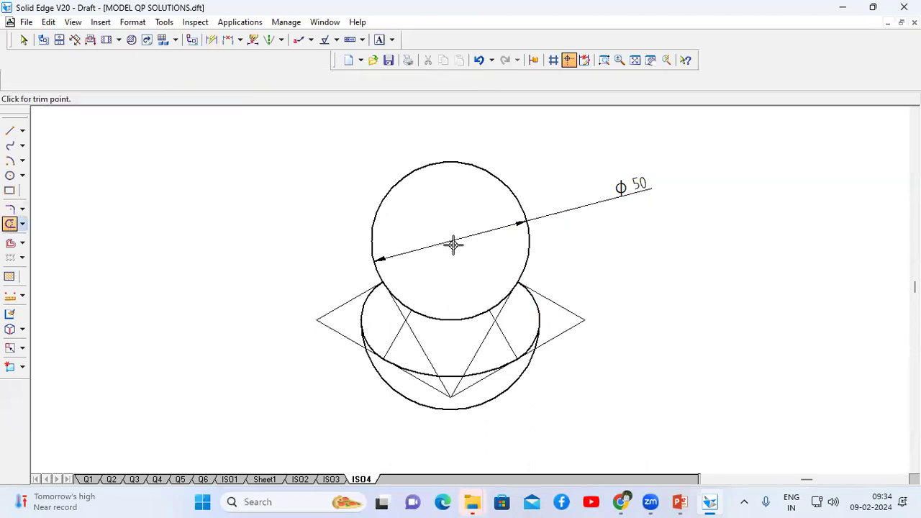
pyautogui.moveTo(457, 263)
pyautogui.mouseDown()
pyautogui.moveTo(448, 289)
pyautogui.moveTo(372, 322)
pyautogui.moveTo(407, 326)
pyautogui.moveTo(400, 314)
pyautogui.moveTo(403, 334)
pyautogui.moveTo(511, 334)
pyautogui.moveTo(501, 336)
pyautogui.moveTo(501, 313)
pyautogui.moveTo(473, 352)
pyautogui.mouseUp()
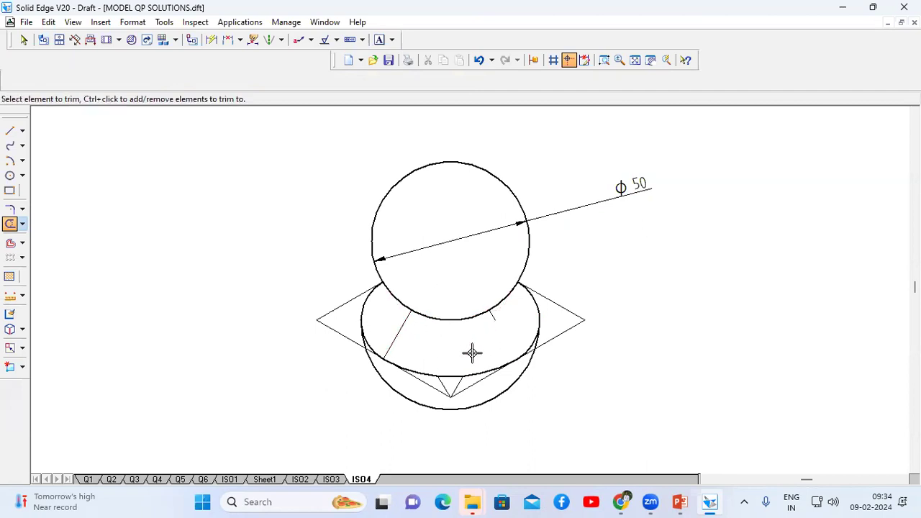
pyautogui.click(400, 331)
pyautogui.click(492, 316)
pyautogui.moveTo(559, 310); pyautogui.dragTo(558, 332)
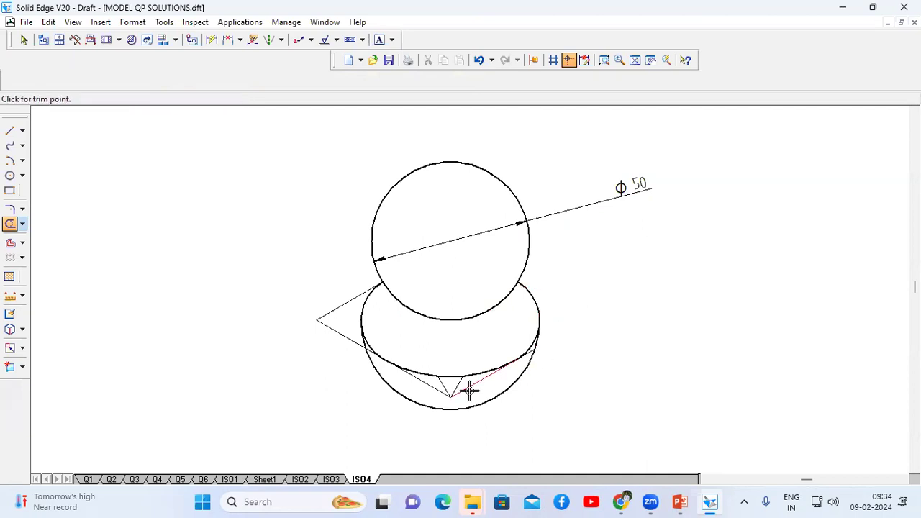
# Trim the V-shaped lines inside the ellipse, the lower-left rhombus line, and the leftover left diagonal.
pyautogui.moveTo(478, 391); pyautogui.dragTo(392, 378)
pyautogui.click(365, 352)
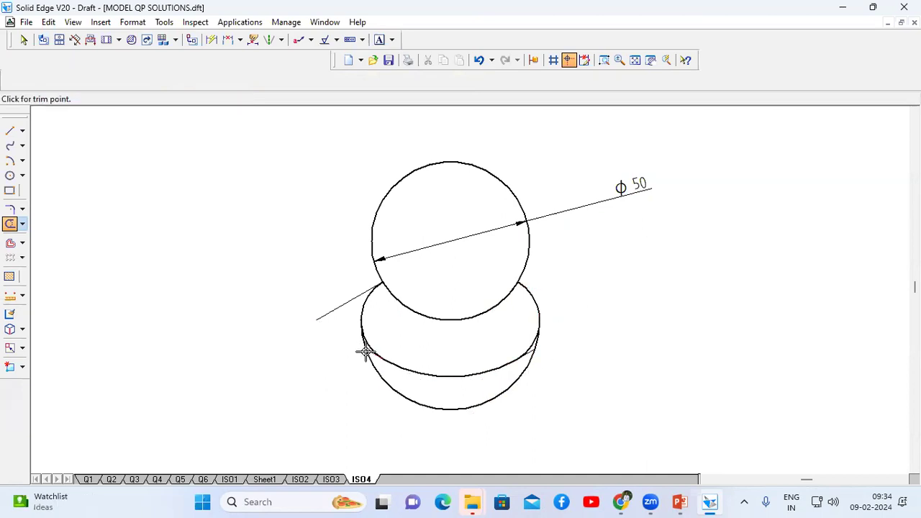
pyautogui.click(341, 306)
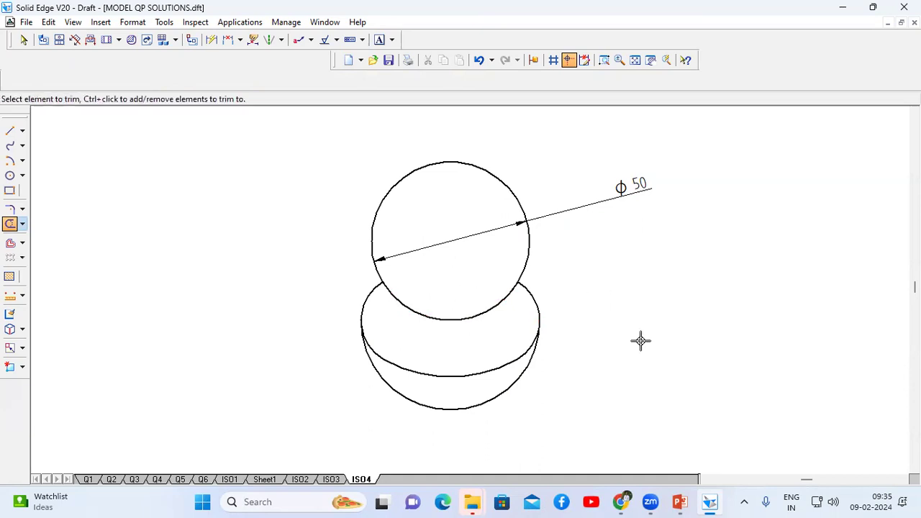
pyautogui.moveTo(686, 502)
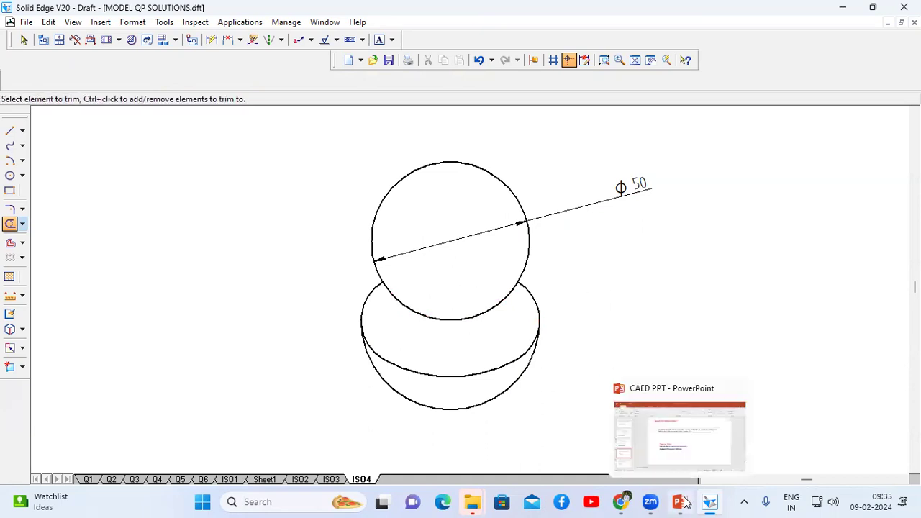